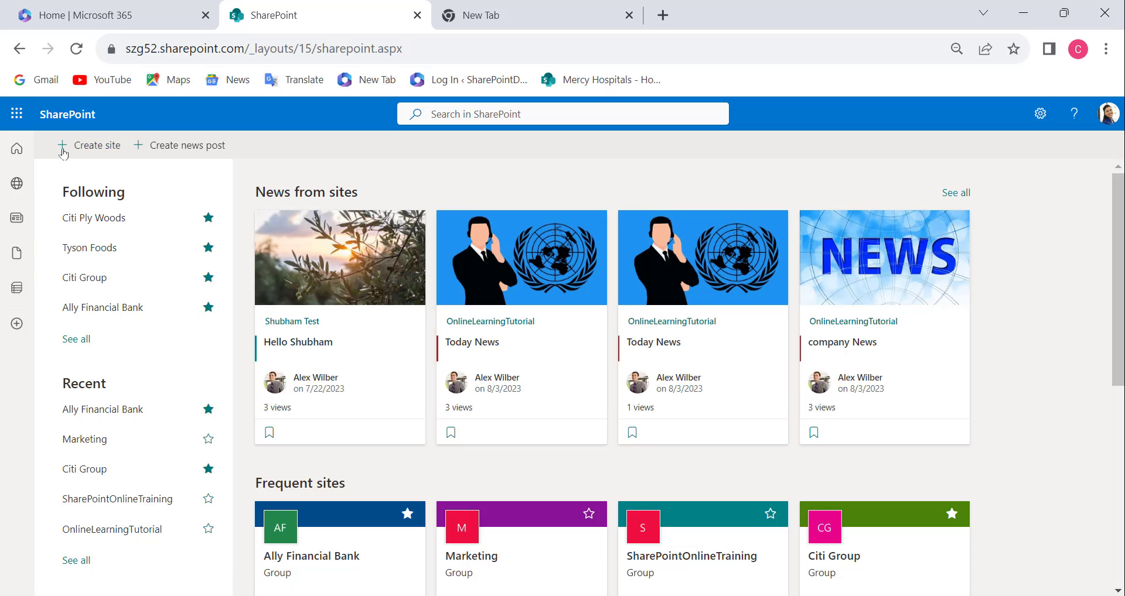
# Start a new team site named 'Deere and Company' with Public privacy
pyautogui.click(81, 149)
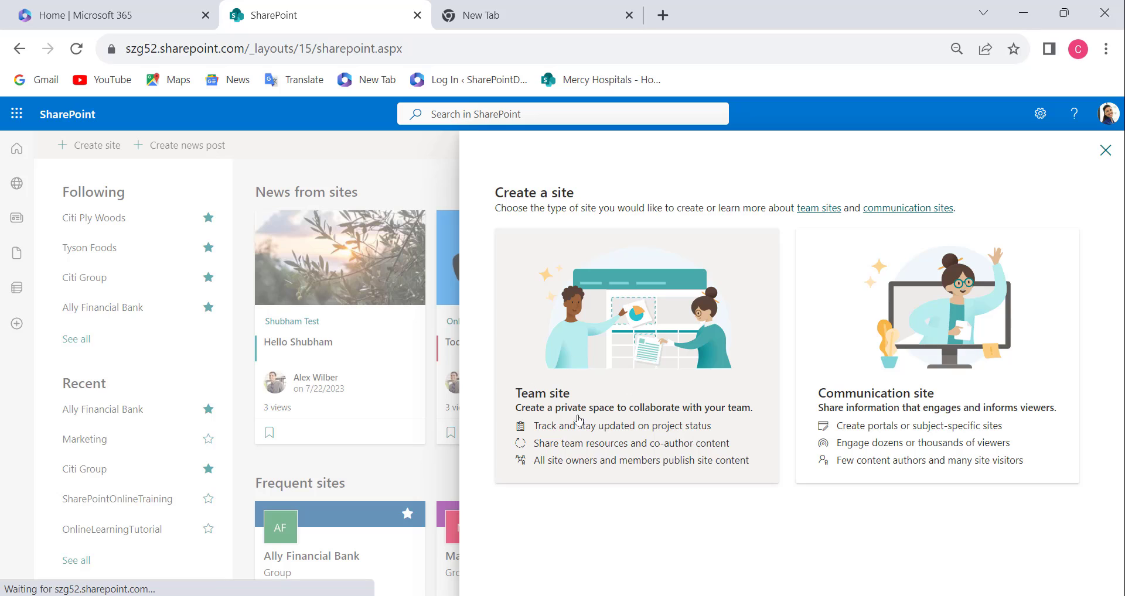
pyautogui.click(556, 401)
pyautogui.write('Deere and Company')
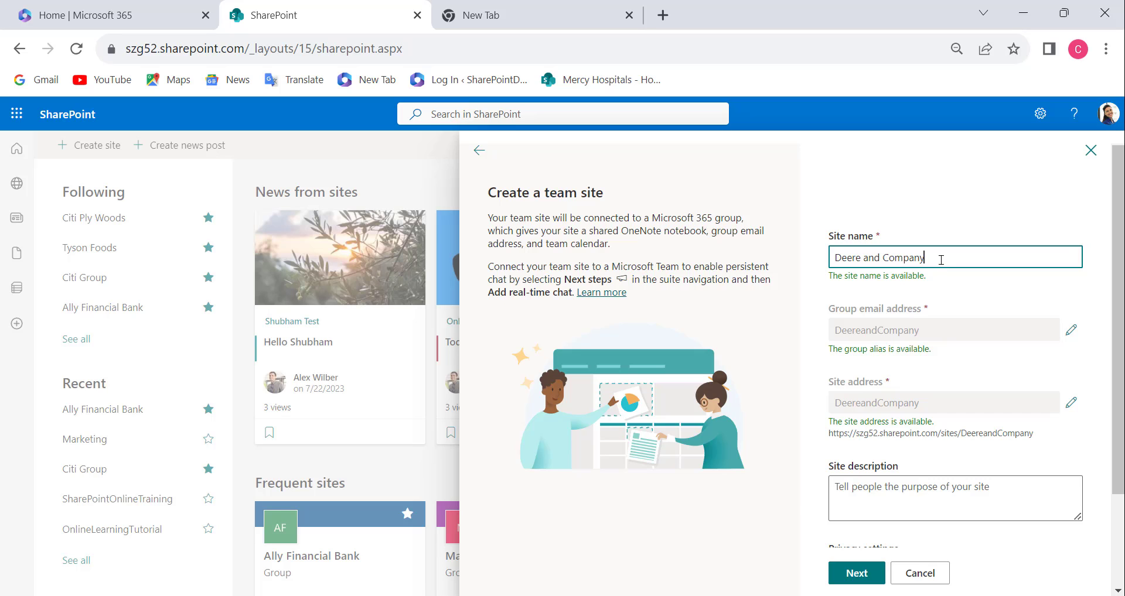
pyautogui.scroll(-2, 941, 260)
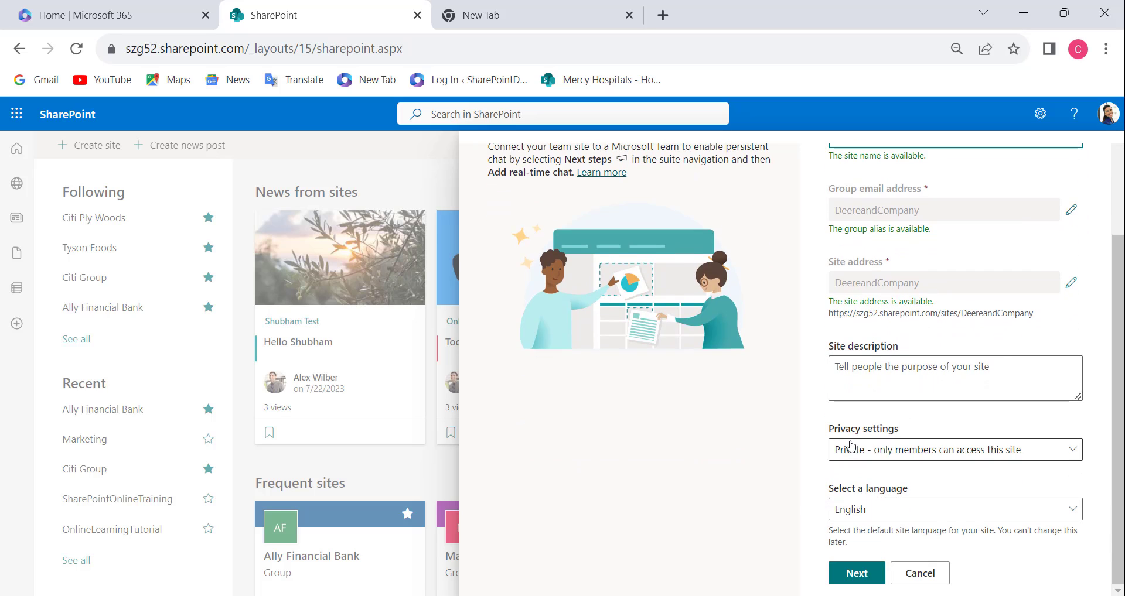
pyautogui.click(884, 452)
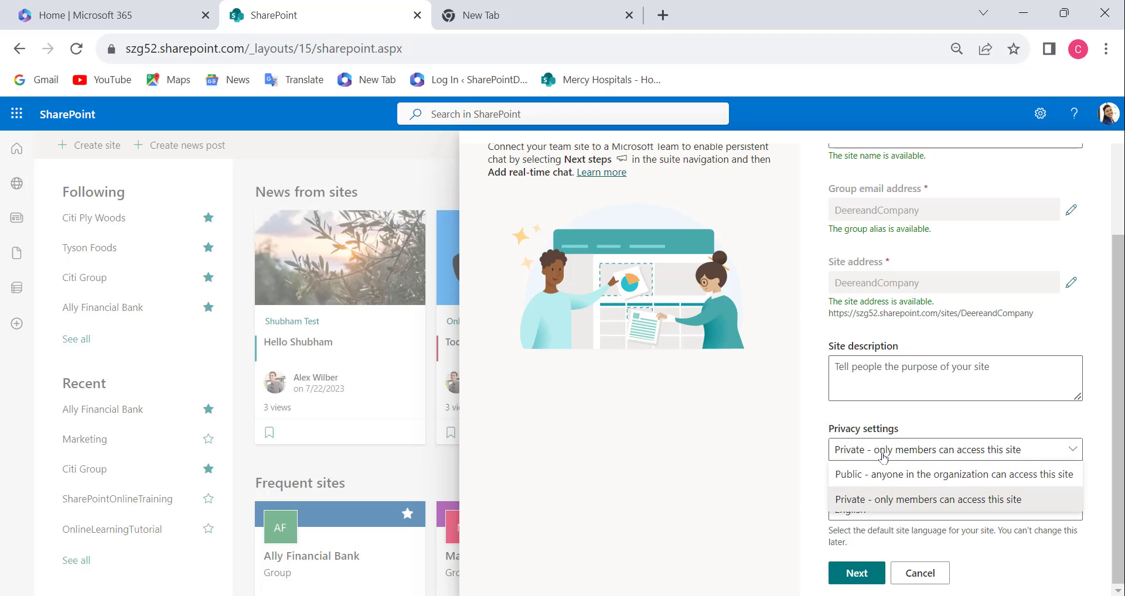
pyautogui.click(867, 474)
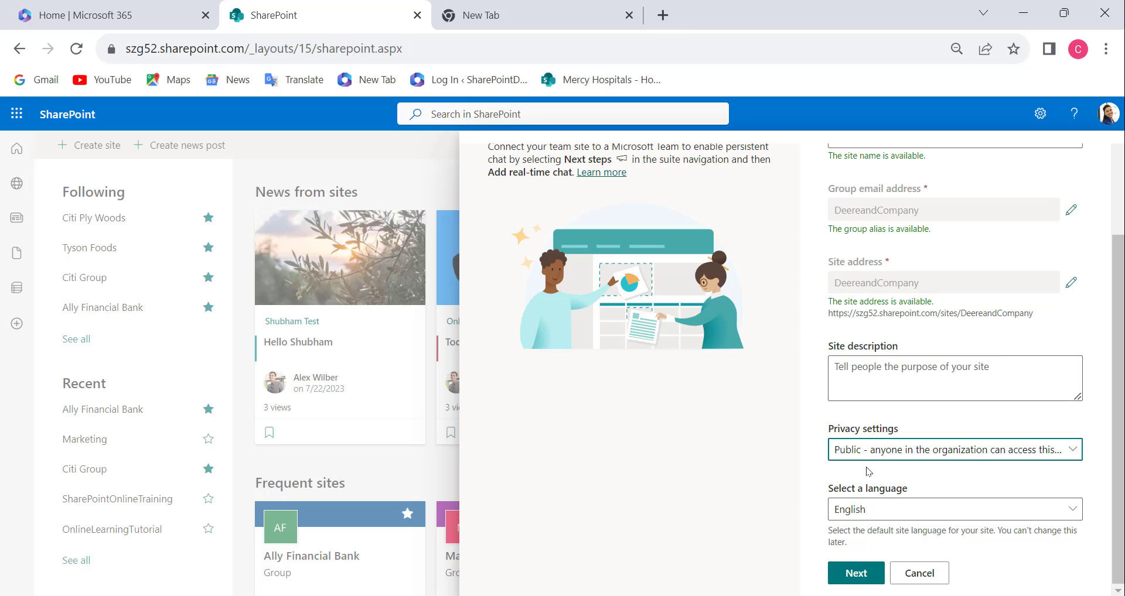
# Finish creating the site without adding members and check its group membership
pyautogui.click(856, 574)
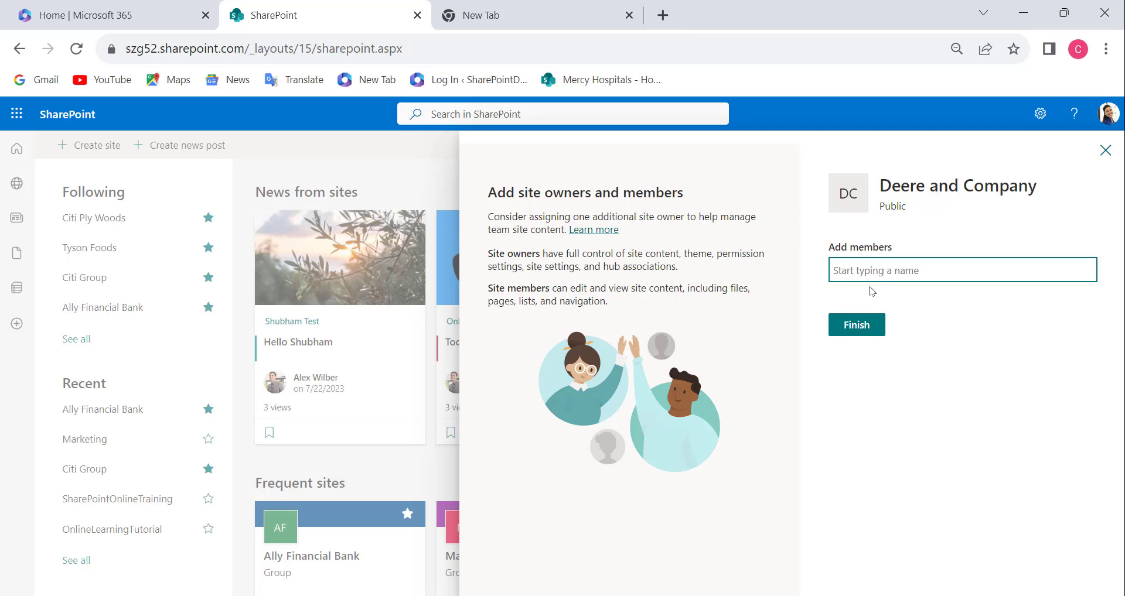
pyautogui.click(856, 326)
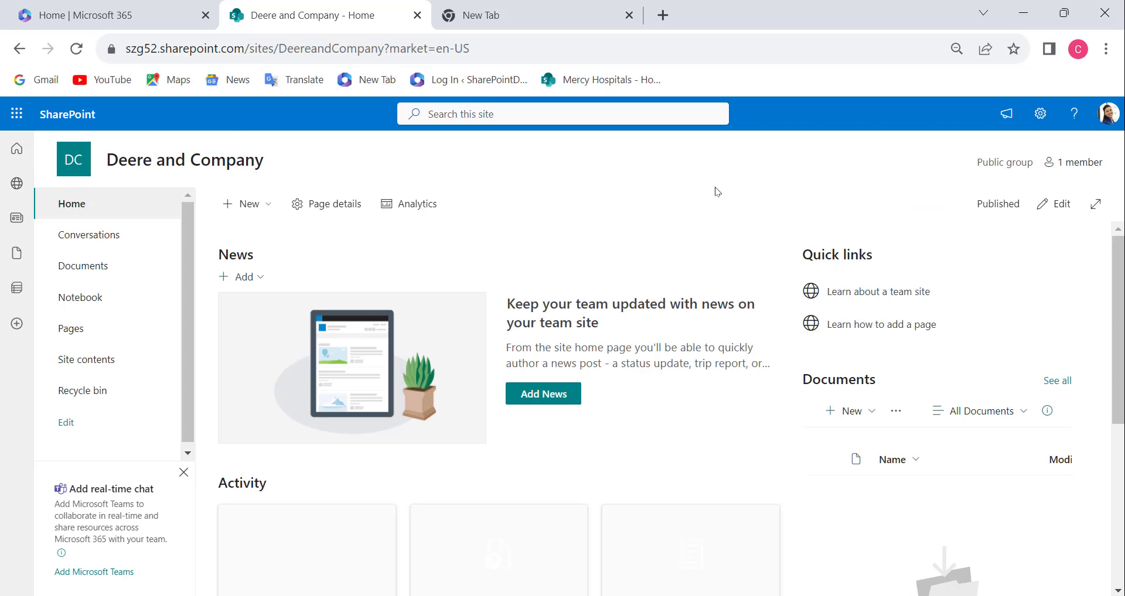
pyautogui.click(1075, 162)
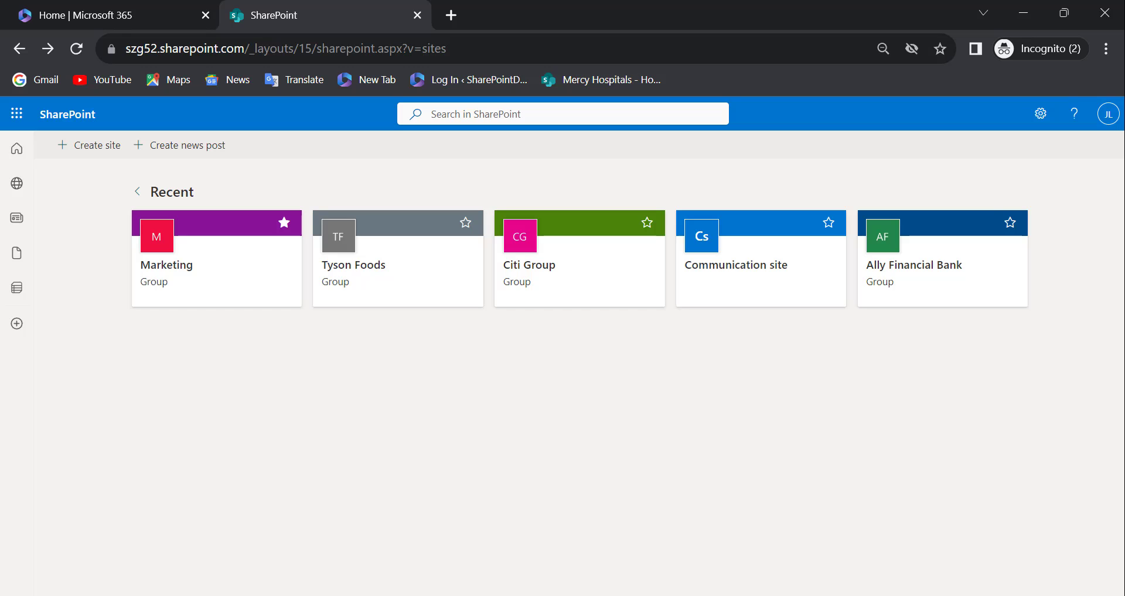
# Load the Deere and Company site URL in the second account's Incognito window, then return to the main window
pyautogui.click(1095, 118)
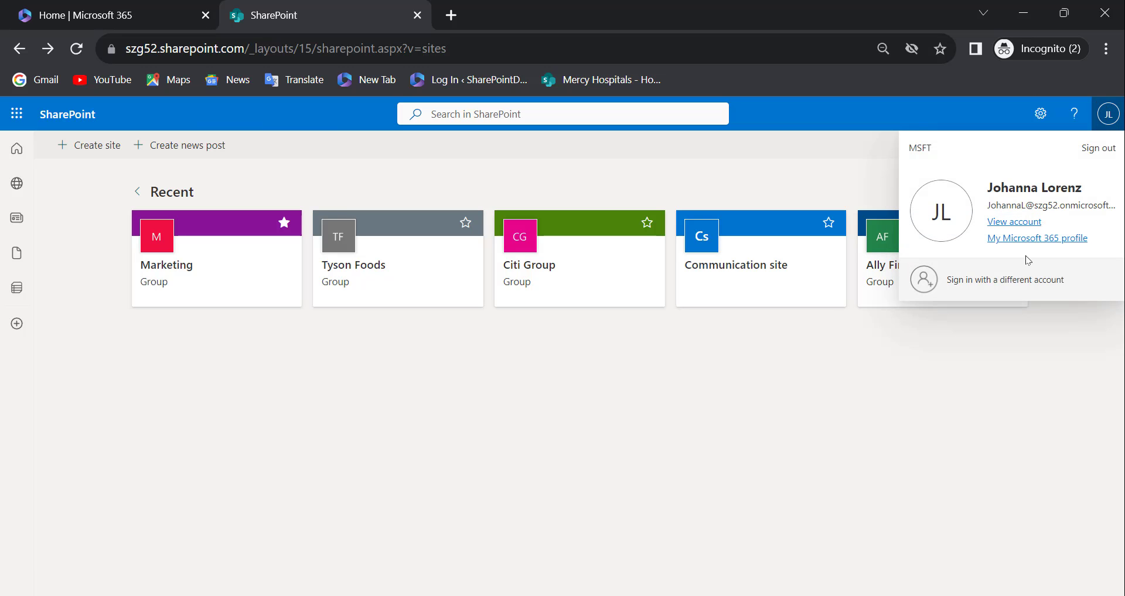
pyautogui.click(451, 14)
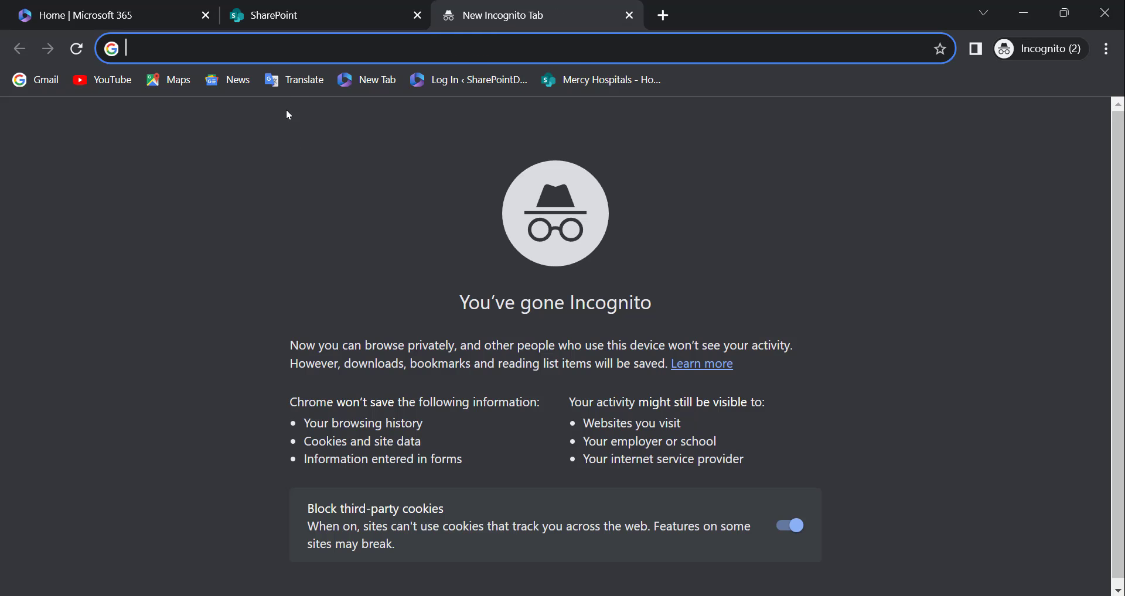
pyautogui.write('https://szg52.sharepoint.com/sites/DeereandCompany?market=en-US')
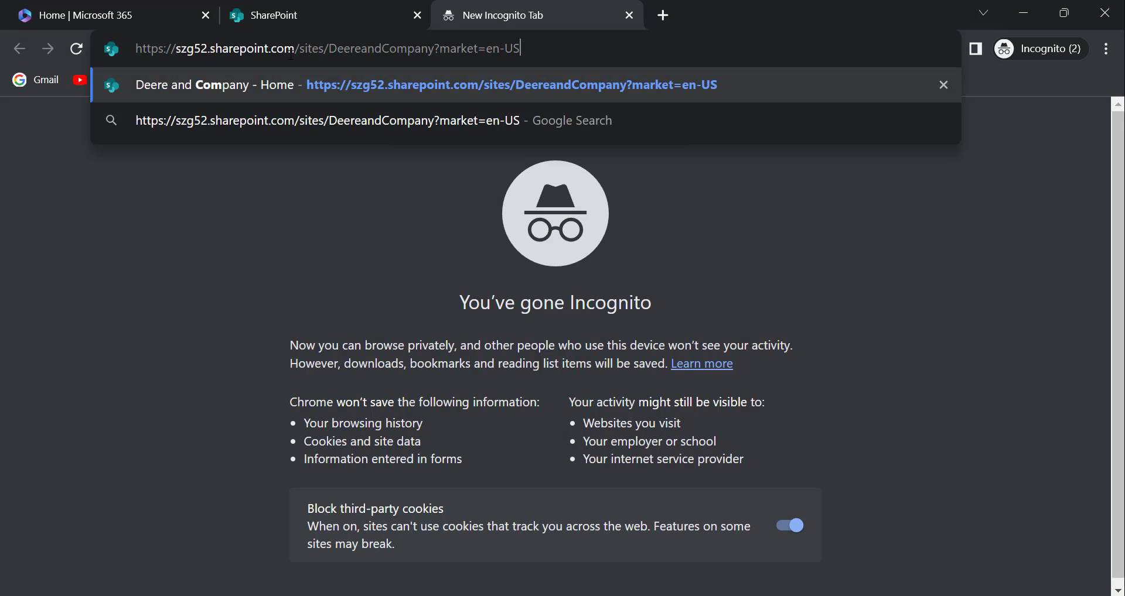
pyautogui.press('Return')
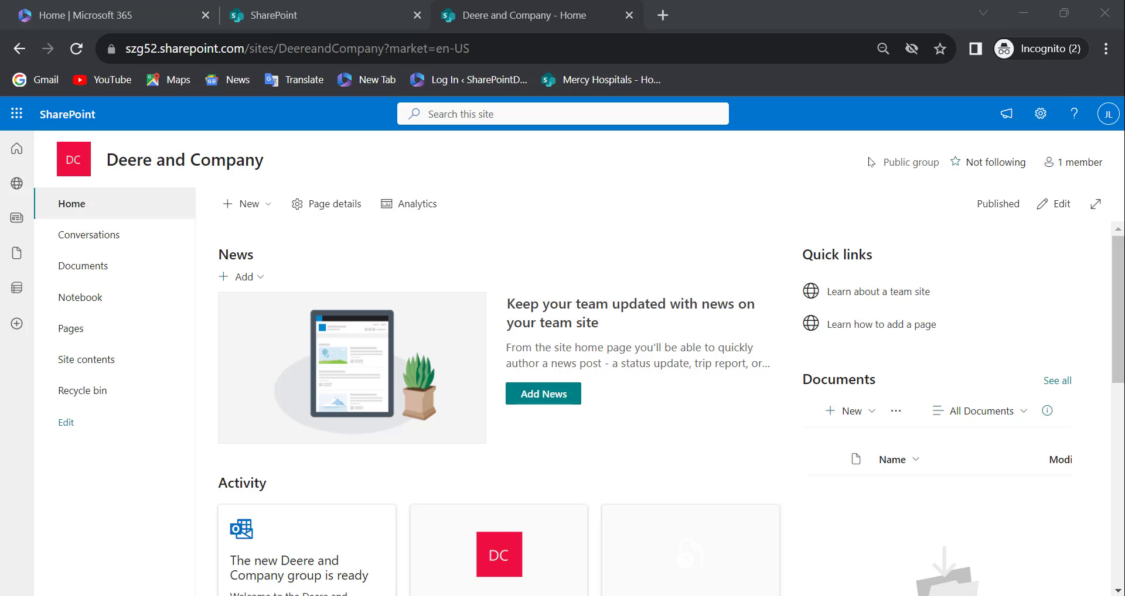
pyautogui.click(1109, 117)
pyautogui.hotkey('alt', 'Tab')
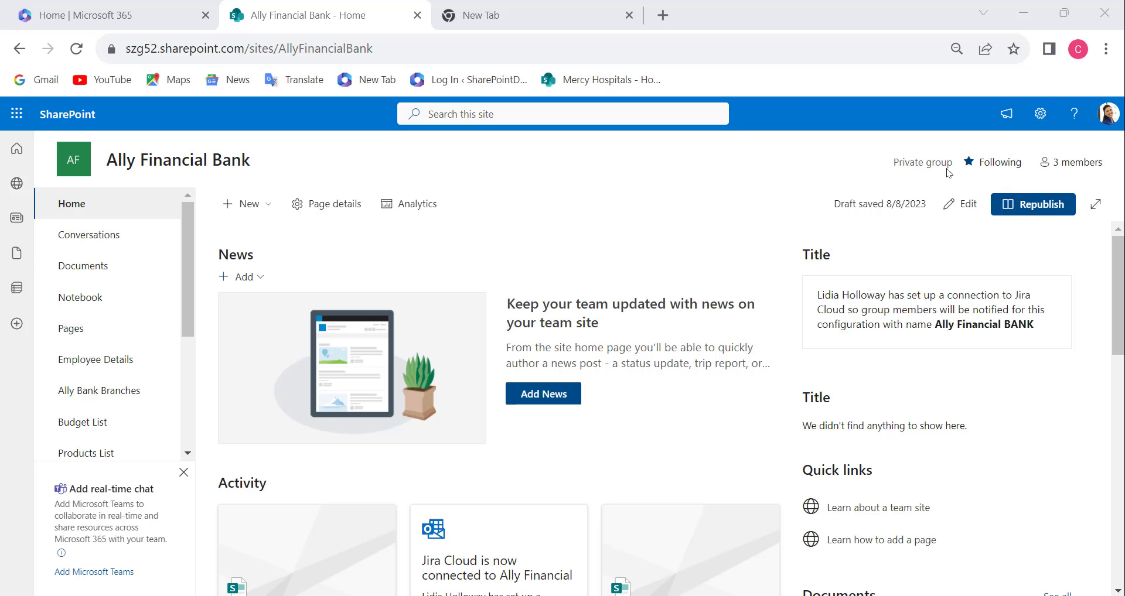
# Check the site's 3 members, then confirm the second account gets Access required on Ally Financial Bank
pyautogui.click(1059, 167)
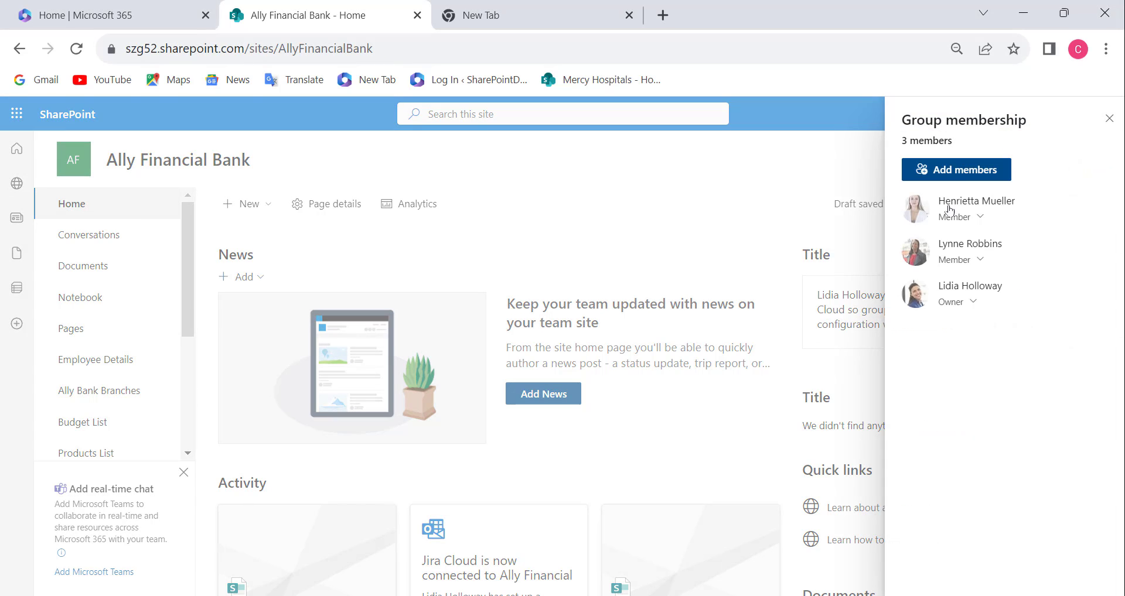
pyautogui.press('Escape')
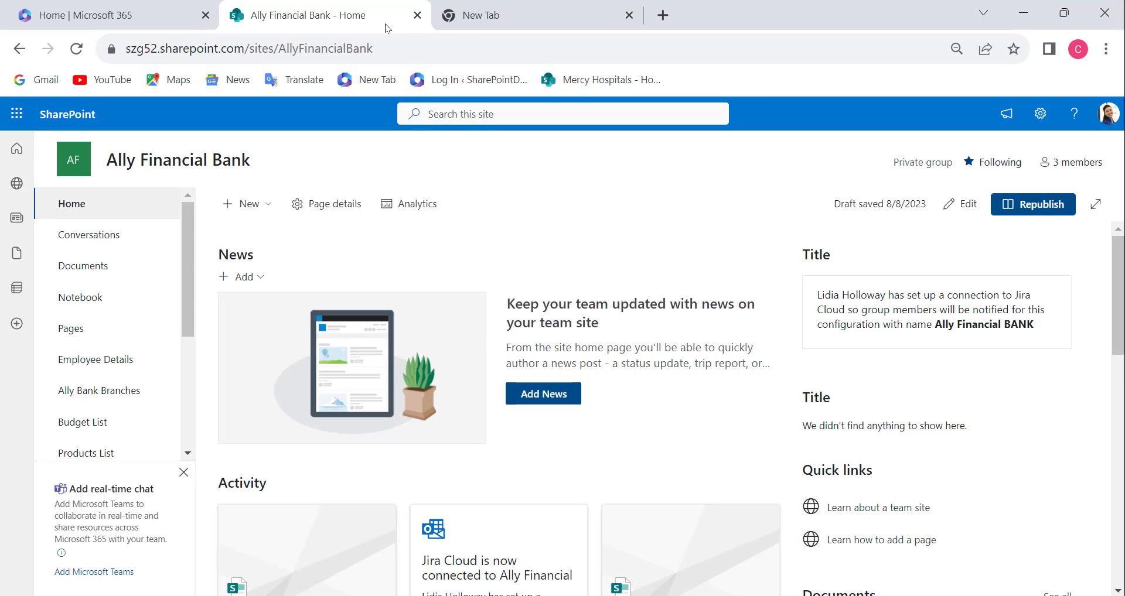
pyautogui.hotkey('alt', 'Tab')
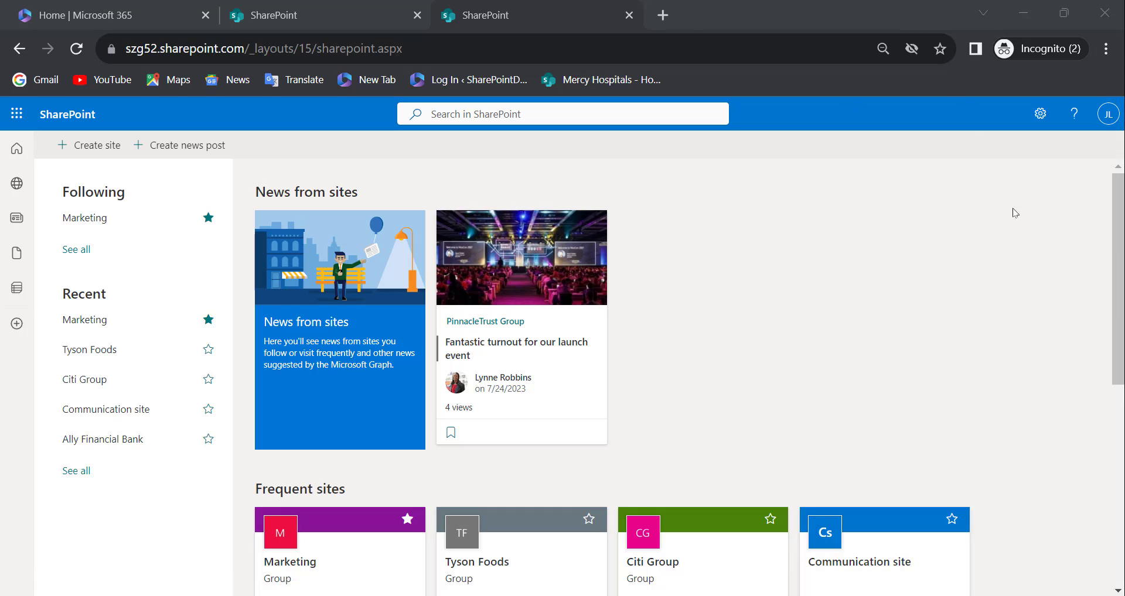
pyautogui.click(1107, 114)
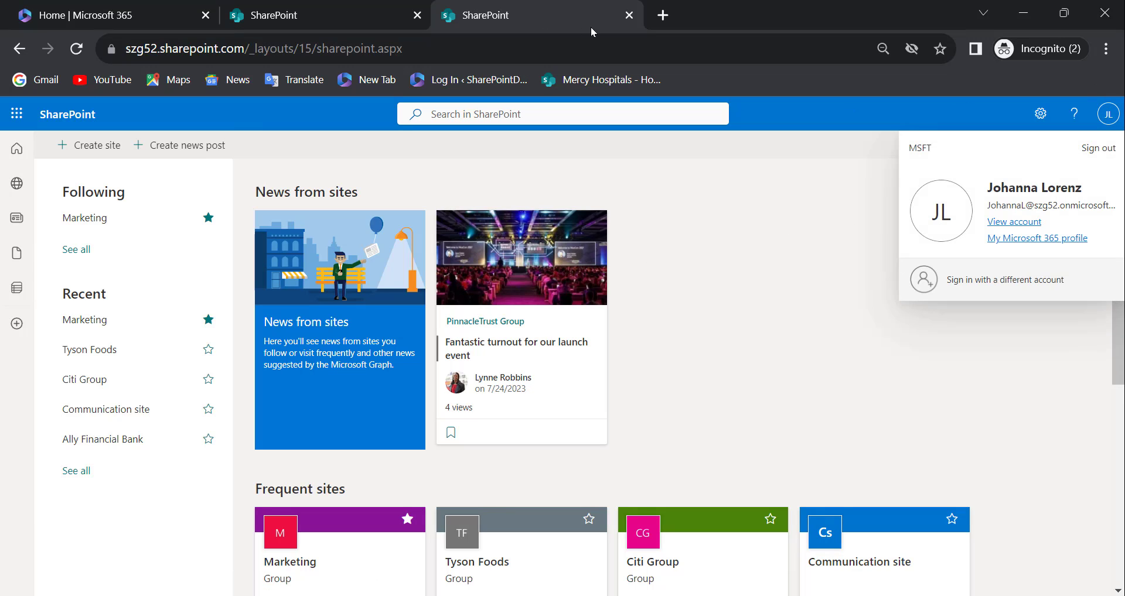
pyautogui.click(629, 15)
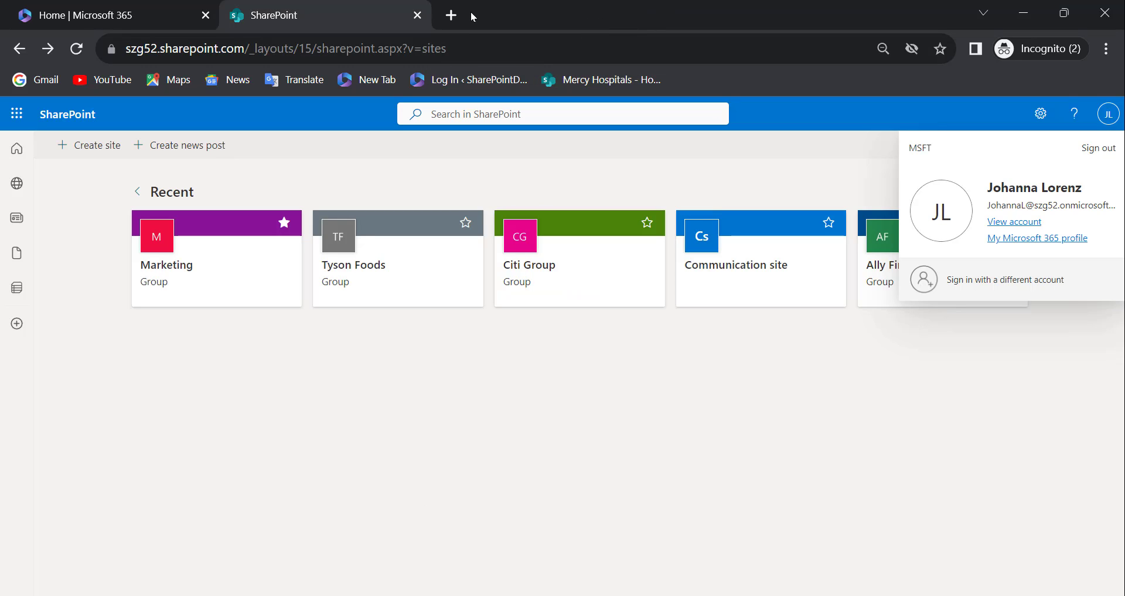
pyautogui.hotkey('ctrl', 'shift', 't')
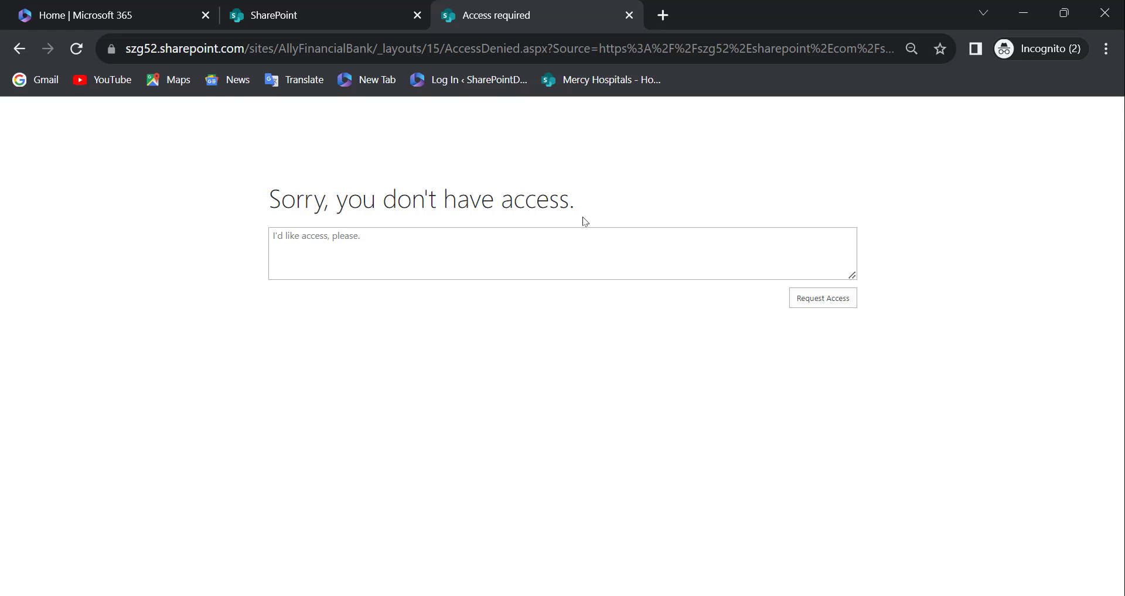
pyautogui.hotkey('alt', 'Tab')
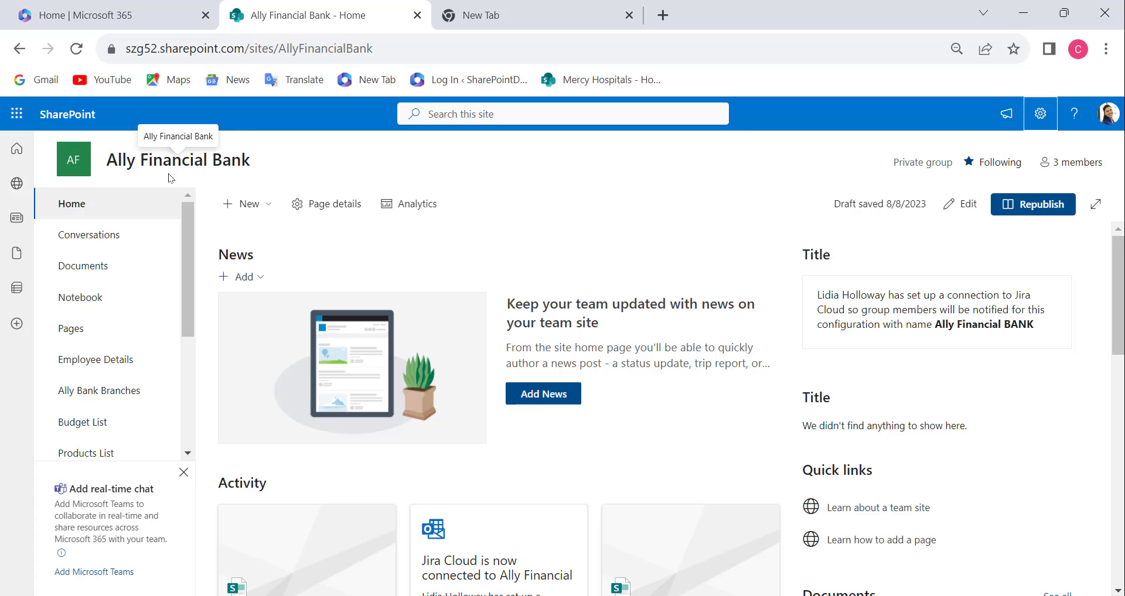
# Set the Ally Financial Bank site's privacy to Public in Site information, save, and select its URL
pyautogui.click(1040, 112)
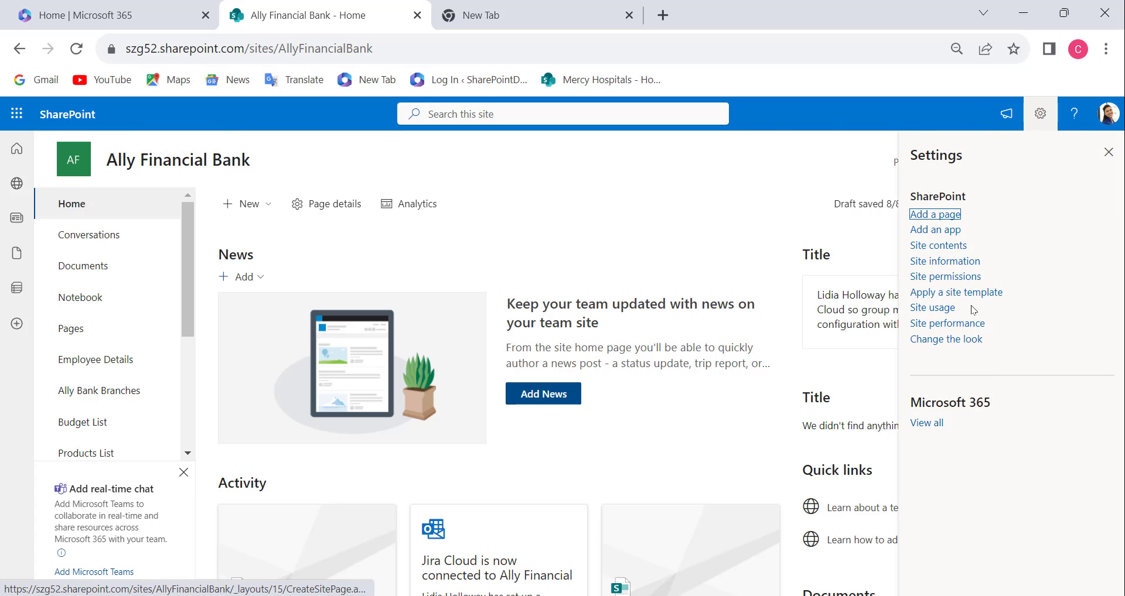
pyautogui.click(944, 263)
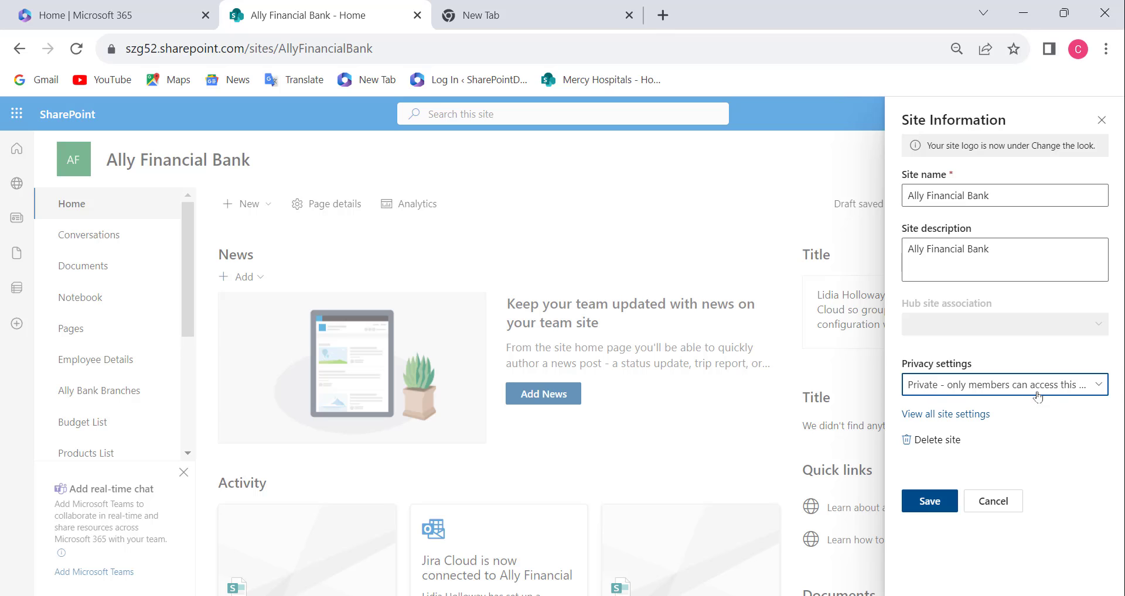
pyautogui.click(927, 389)
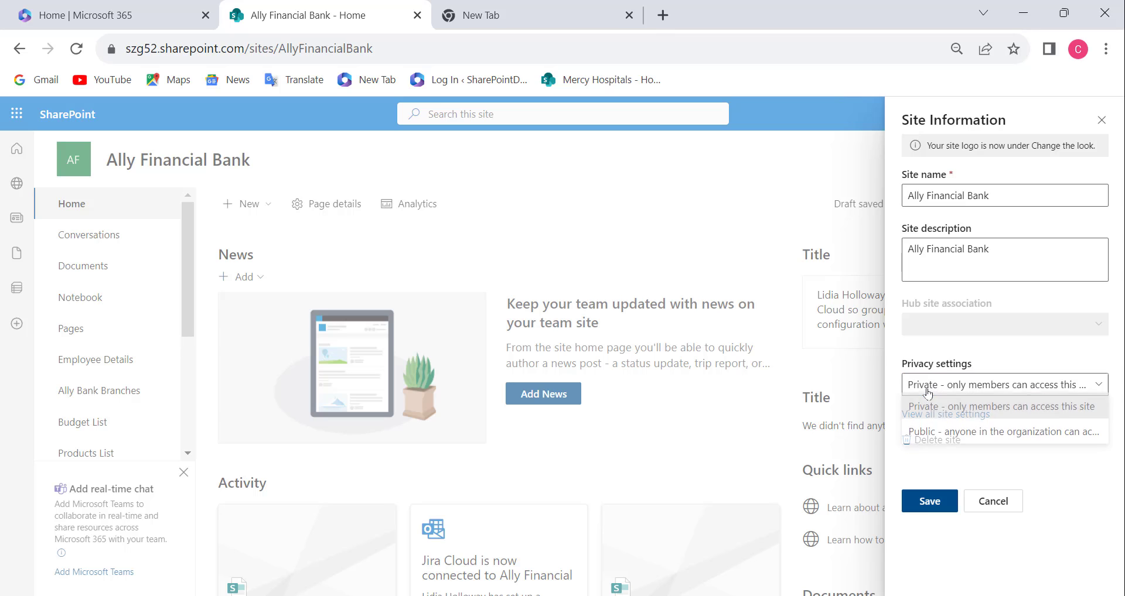
pyautogui.click(921, 441)
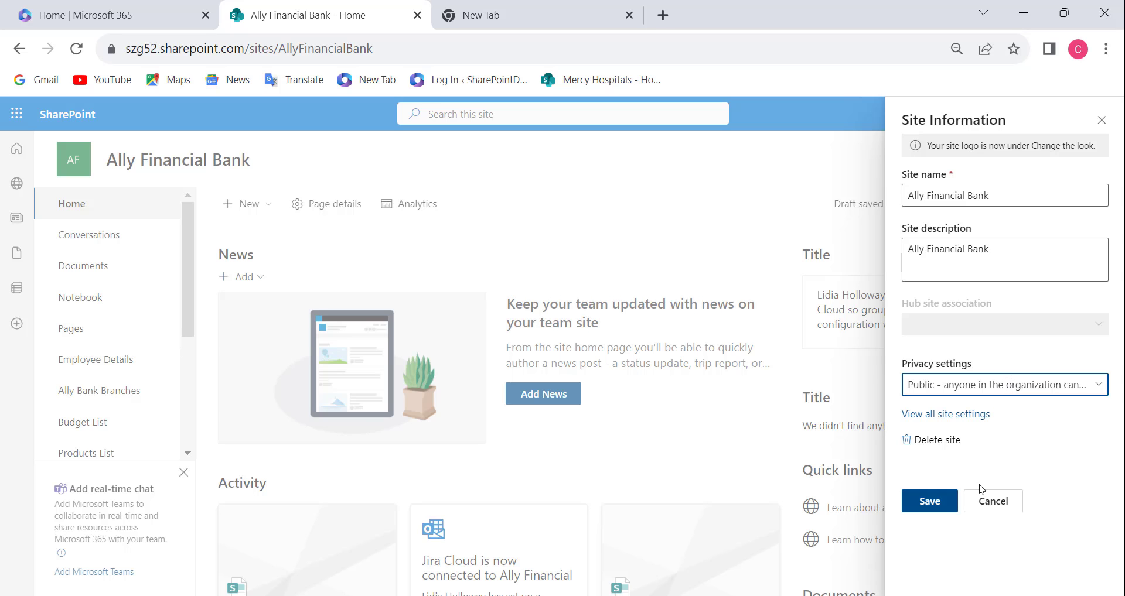
pyautogui.click(932, 508)
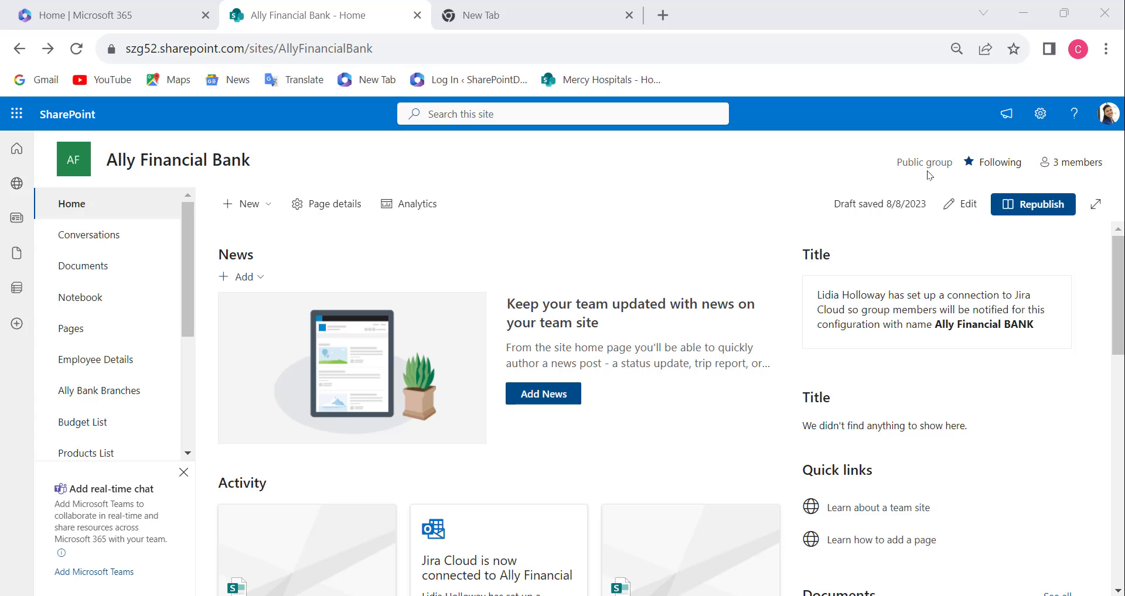
pyautogui.moveTo(381, 48); pyautogui.dragTo(121, 39)
pyautogui.hotkey('ctrl', 'c')
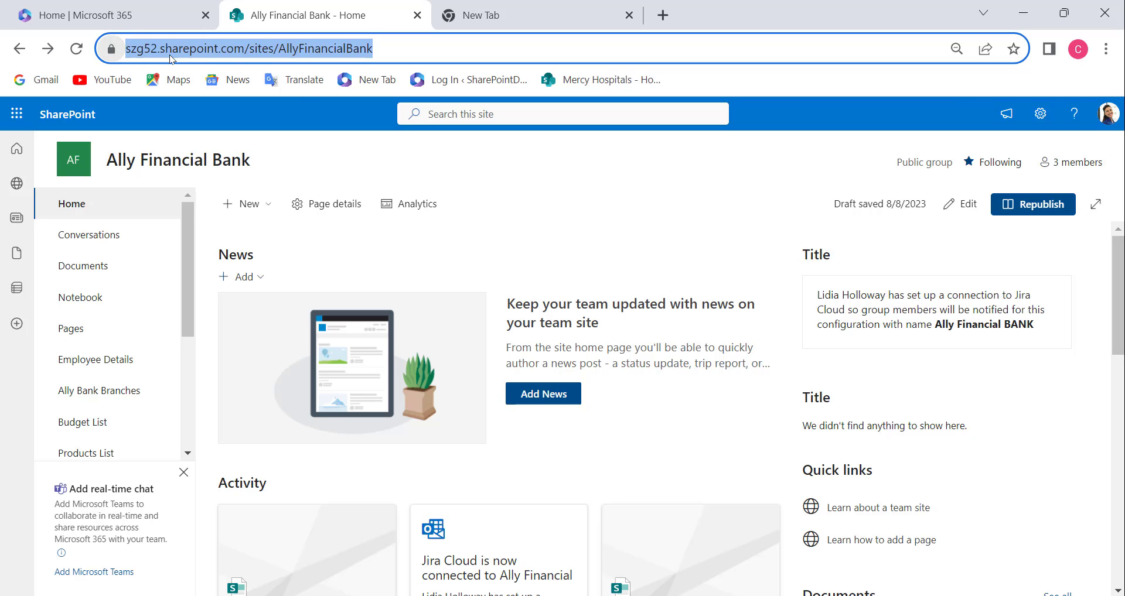
# As the second account, open the Ally Financial Bank URL in a new Incognito tab
pyautogui.hotkey('alt', 'Tab')
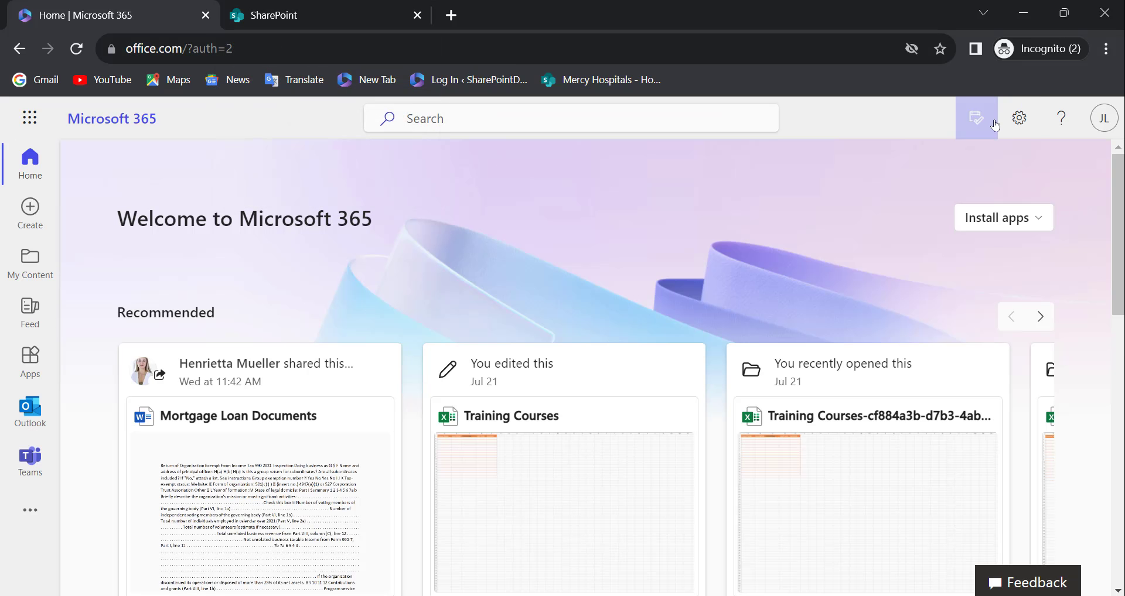
pyautogui.click(1103, 118)
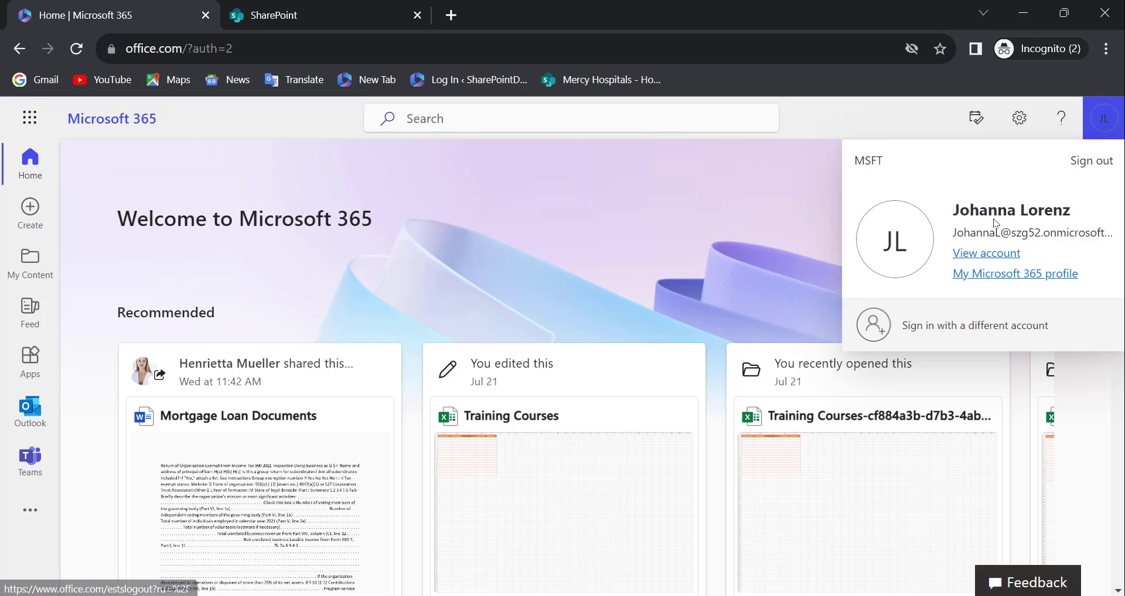
pyautogui.click(731, 205)
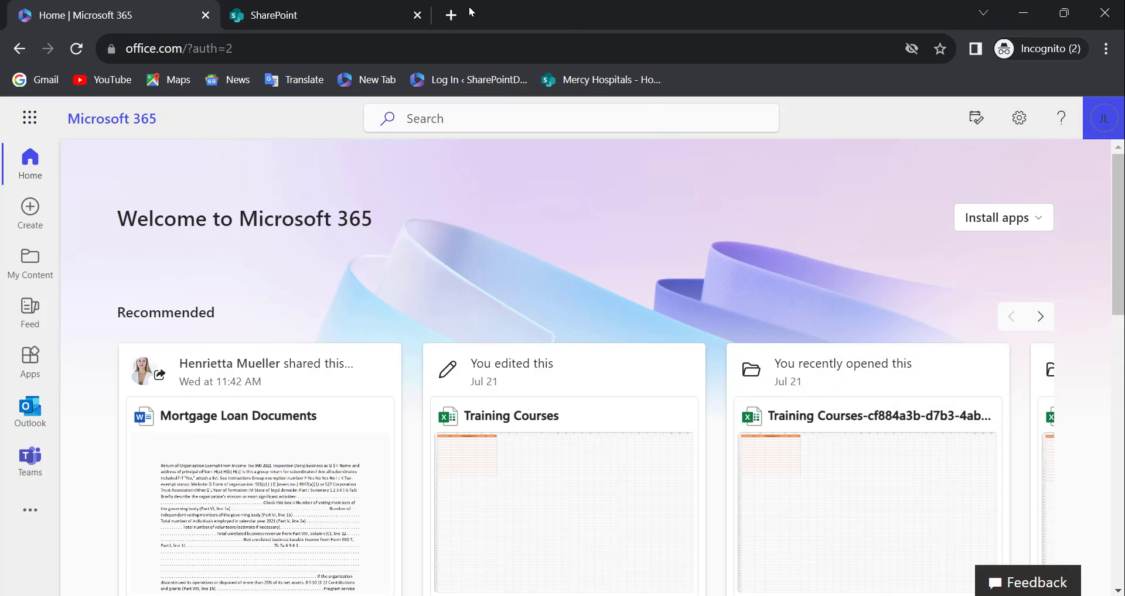
pyautogui.click(450, 15)
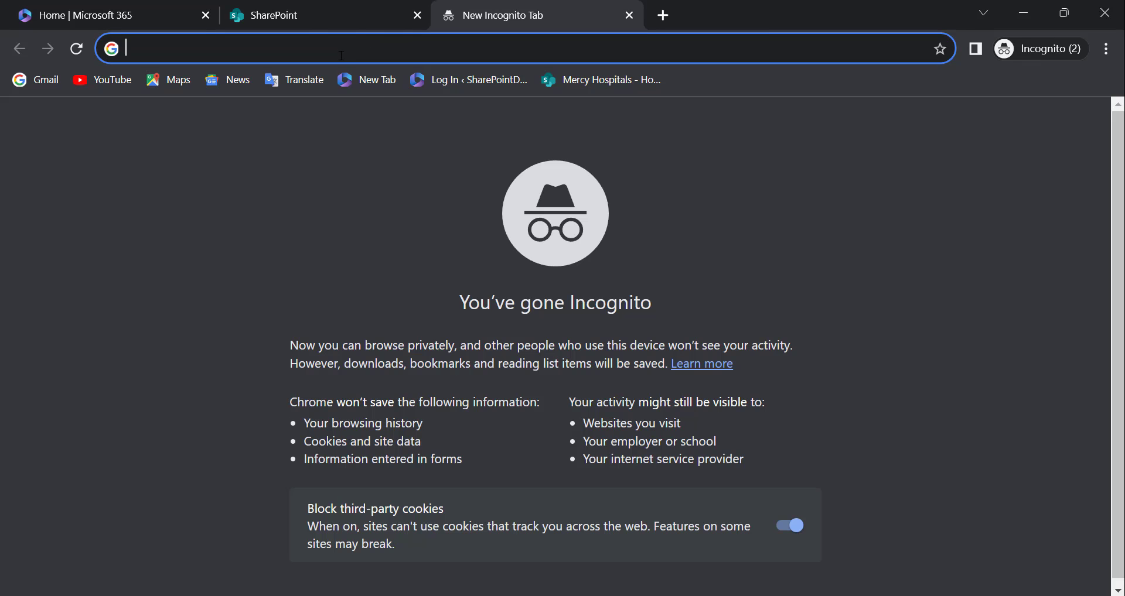
pyautogui.hotkey('ctrl', 'v')
pyautogui.press('Return')
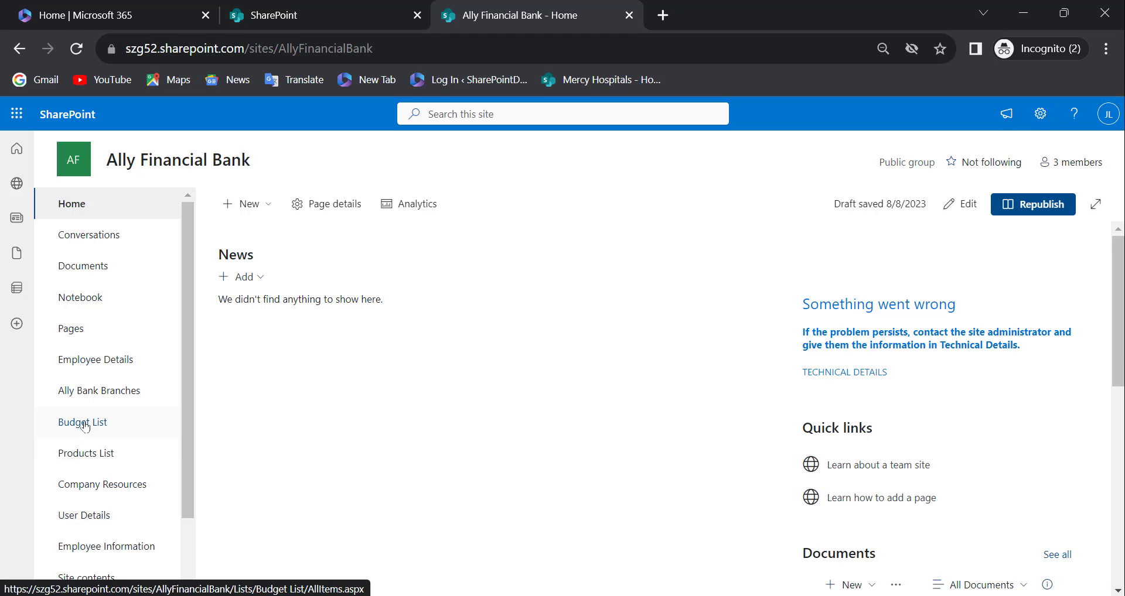